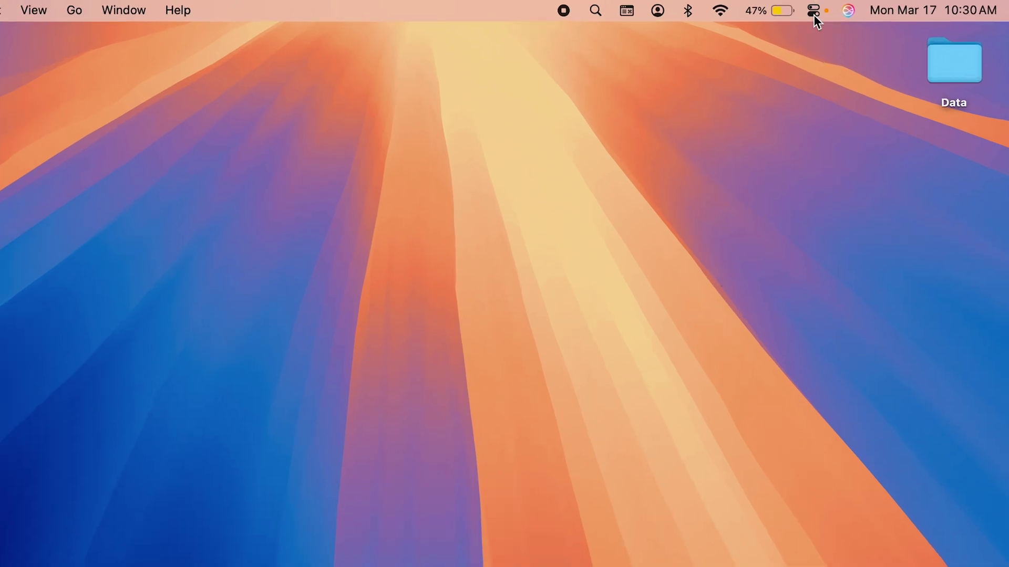
# - Try the display brightness at maximum and intermediate levels, finishing at slightly over one third of its range
pyautogui.click(813, 14)
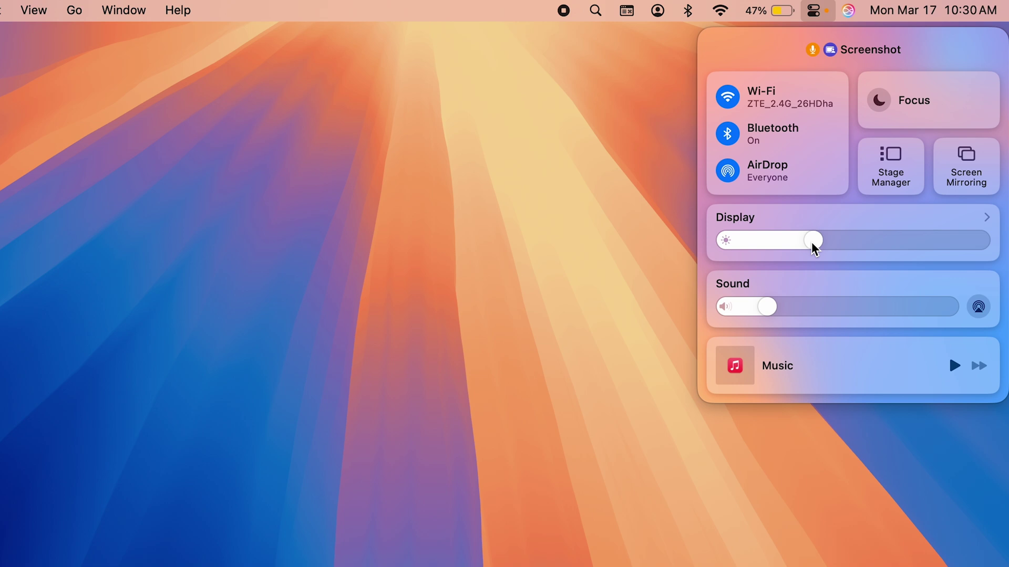
pyautogui.moveTo(812, 243); pyautogui.dragTo(934, 244)
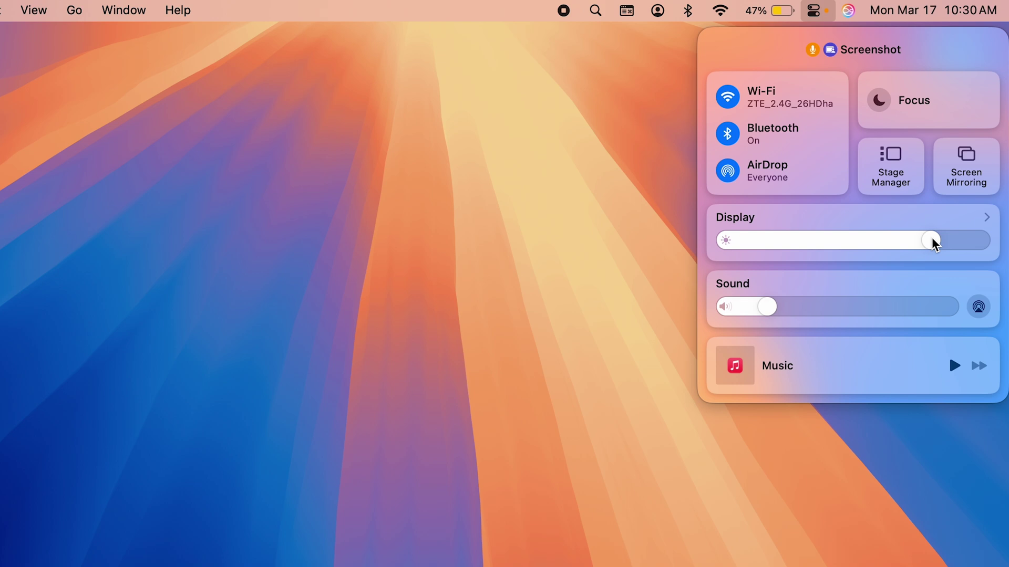
pyautogui.moveTo(933, 243); pyautogui.dragTo(979, 239)
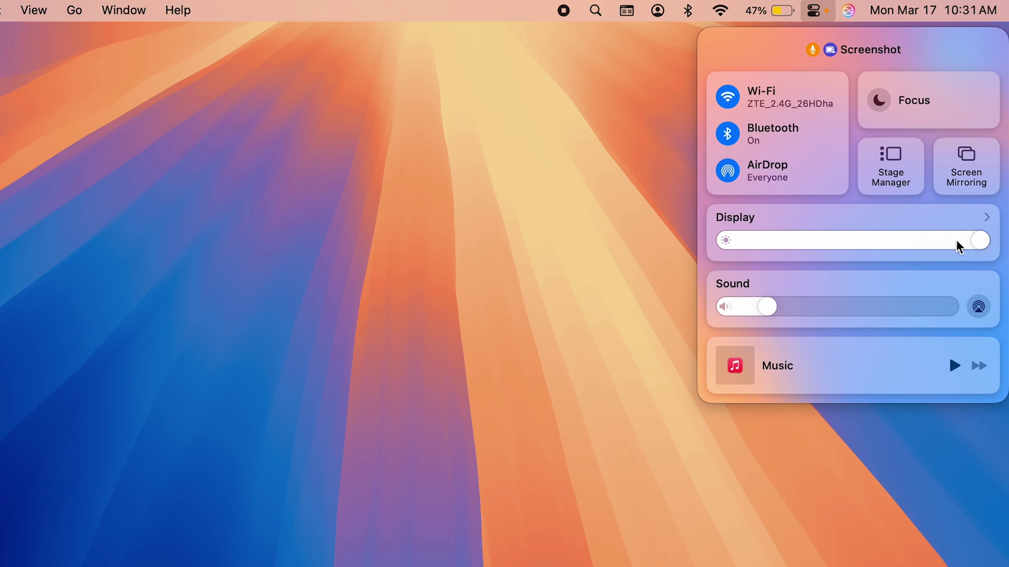
pyautogui.moveTo(982, 246); pyautogui.dragTo(813, 247)
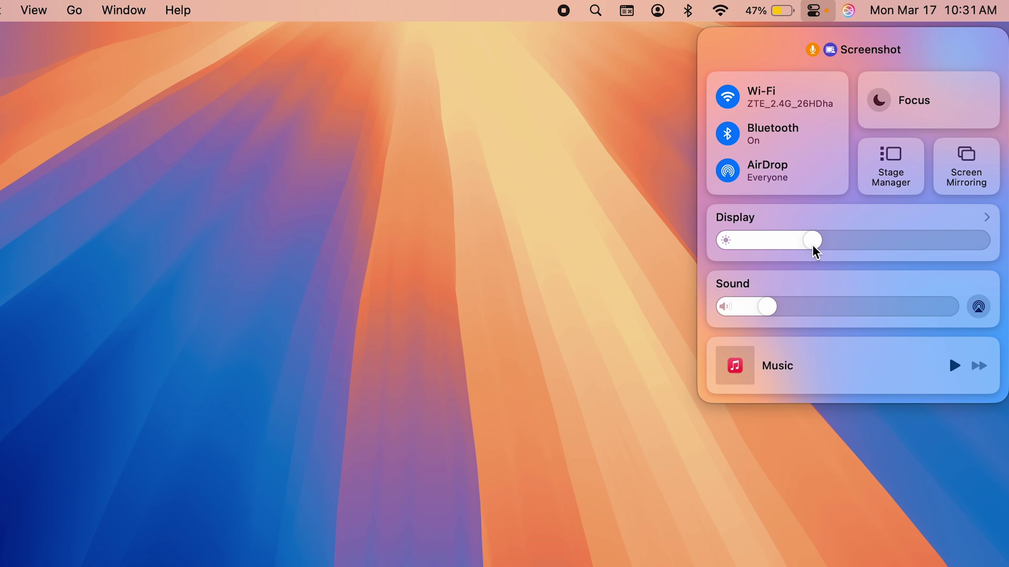
pyautogui.moveTo(814, 248); pyautogui.dragTo(944, 251)
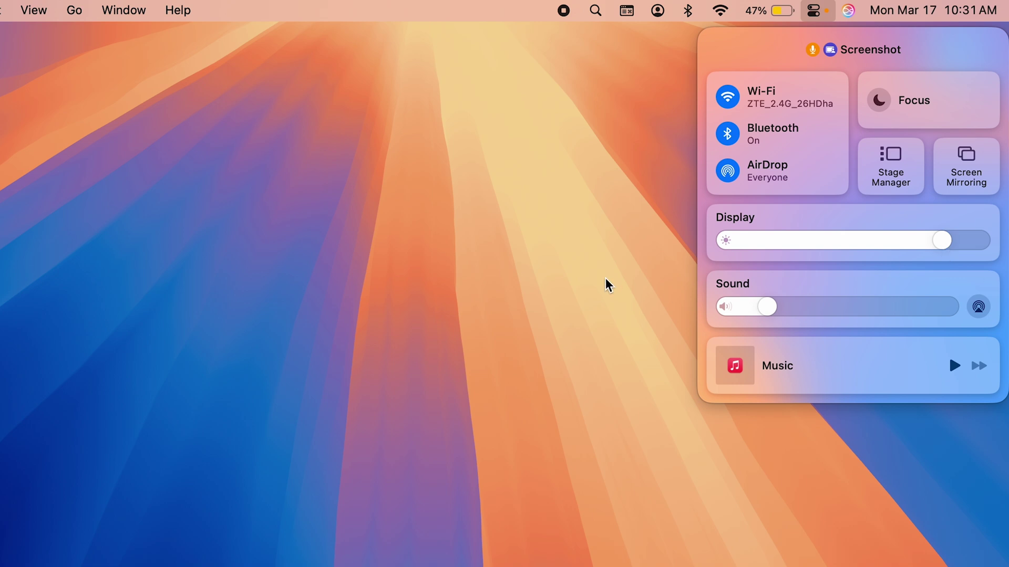
pyautogui.moveTo(944, 244); pyautogui.dragTo(814, 243)
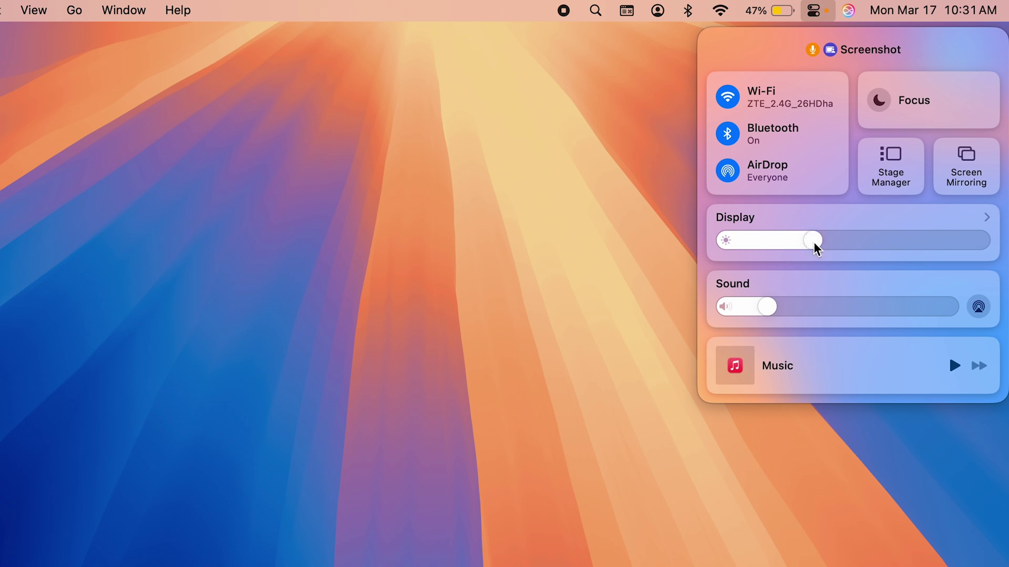
pyautogui.moveTo(815, 249); pyautogui.dragTo(815, 247)
pyautogui.click(475, 274)
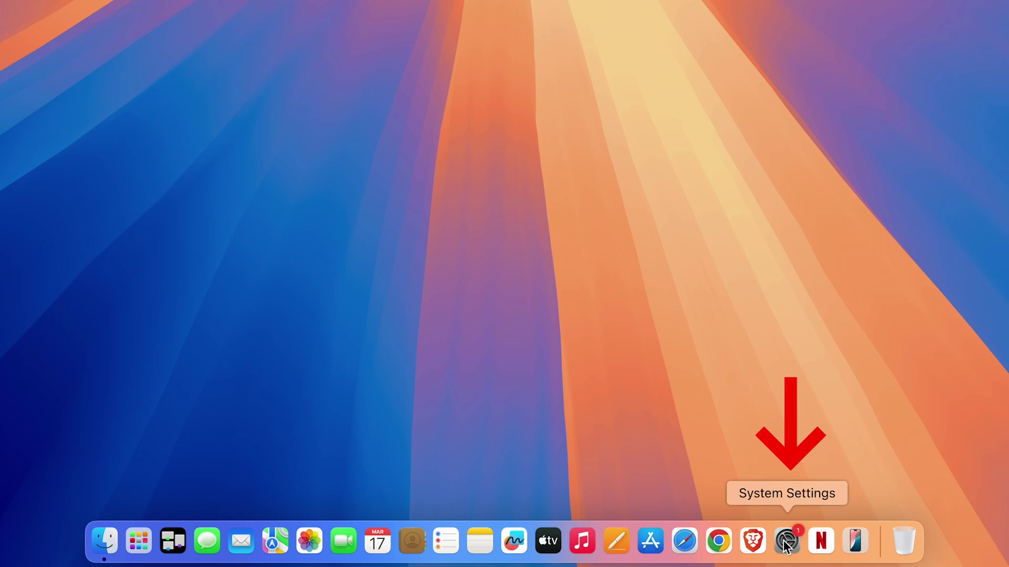
# - Open the Lock Screen settings in System Settings
pyautogui.click(786, 541)
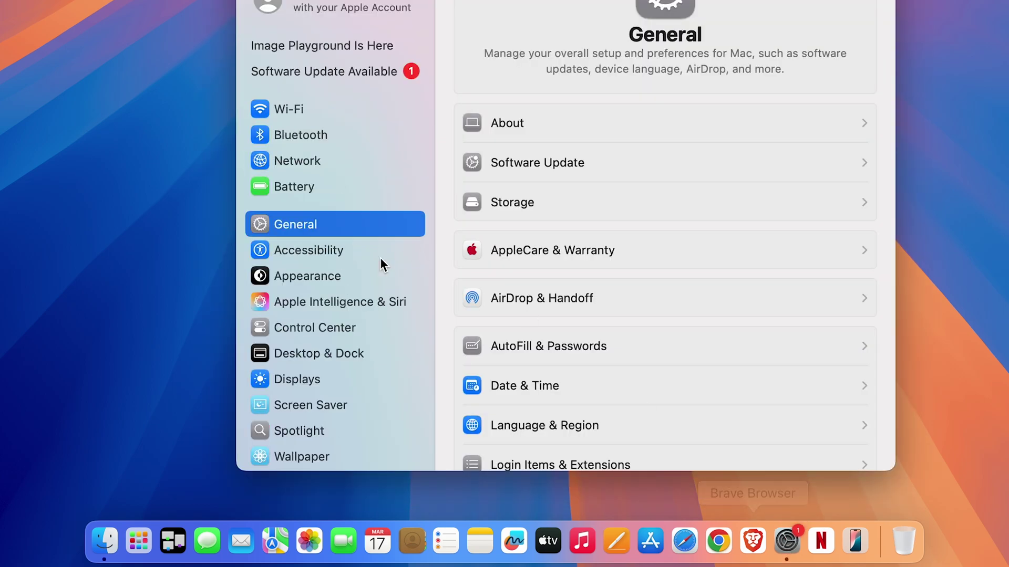
pyautogui.scroll(-5, 327, 272)
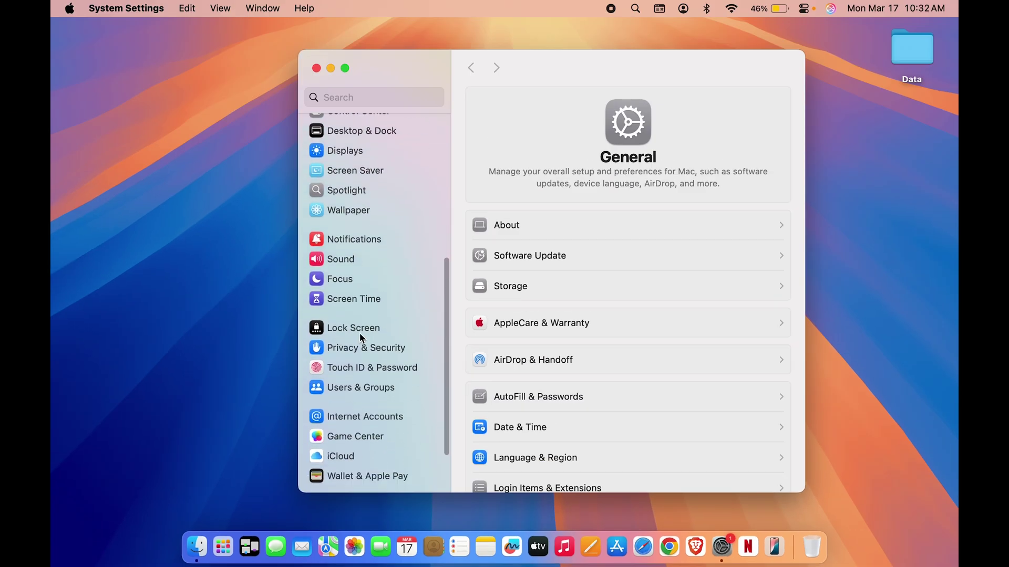
pyautogui.click(356, 330)
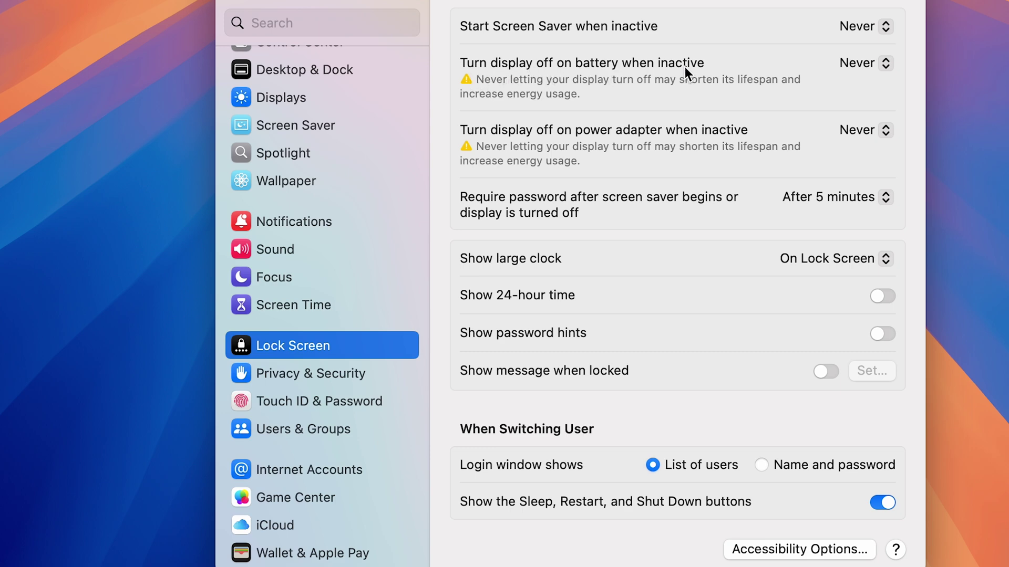
# - Review the available inactivity times for turning the display off on battery and on power adapter
pyautogui.click(877, 63)
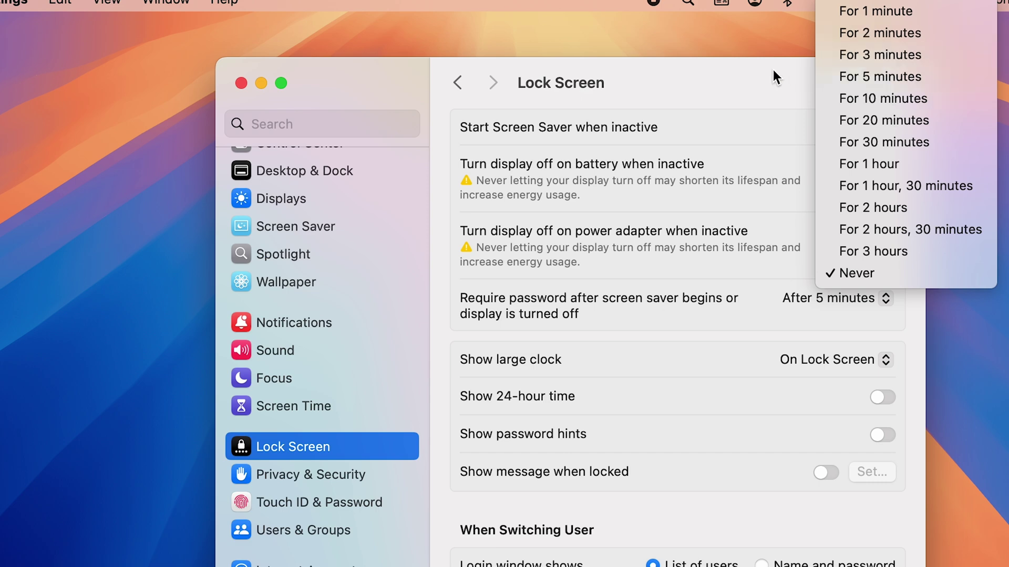
pyautogui.click(746, 77)
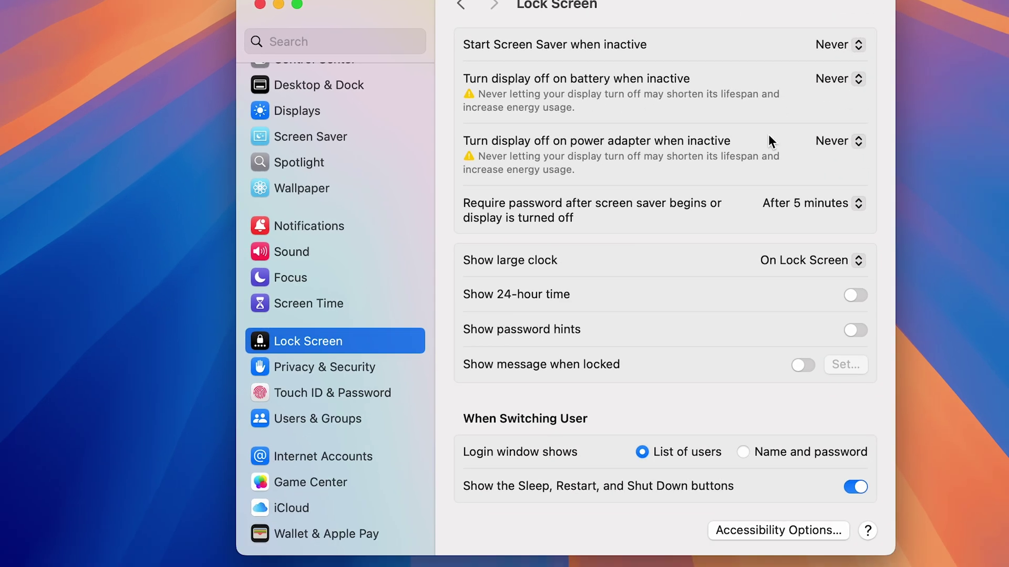
pyautogui.click(856, 141)
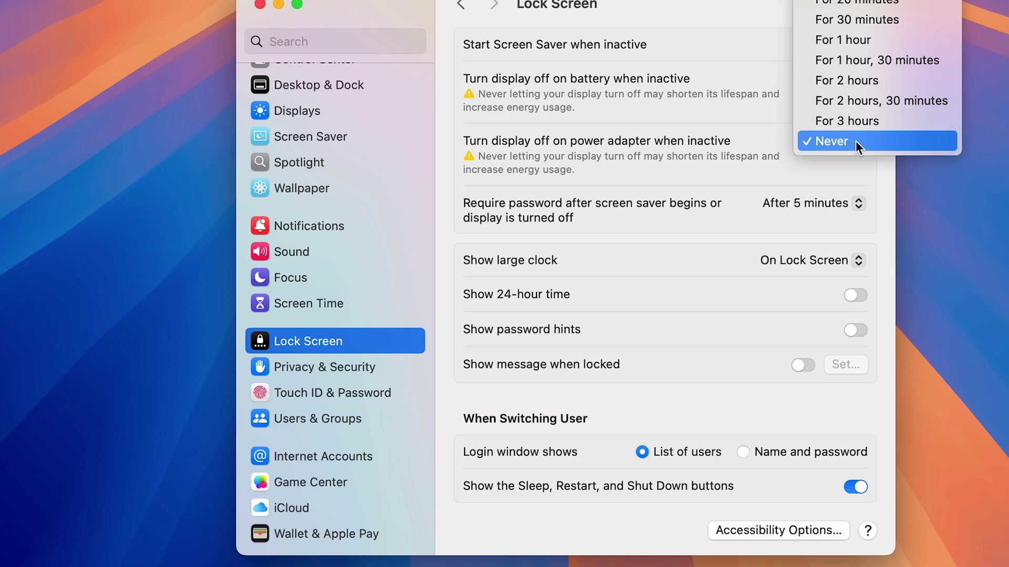
pyautogui.click(443, 135)
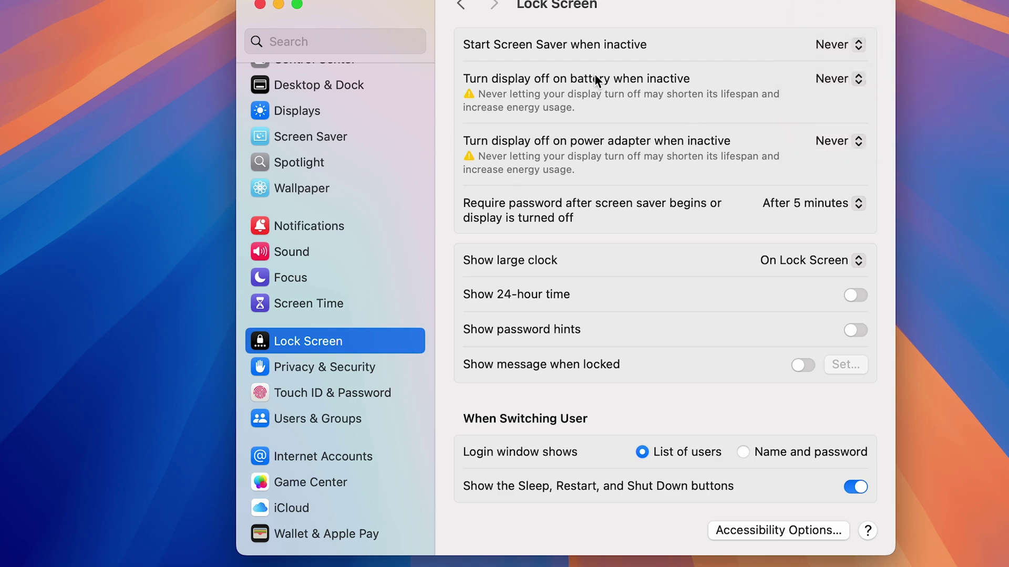
pyautogui.click(849, 83)
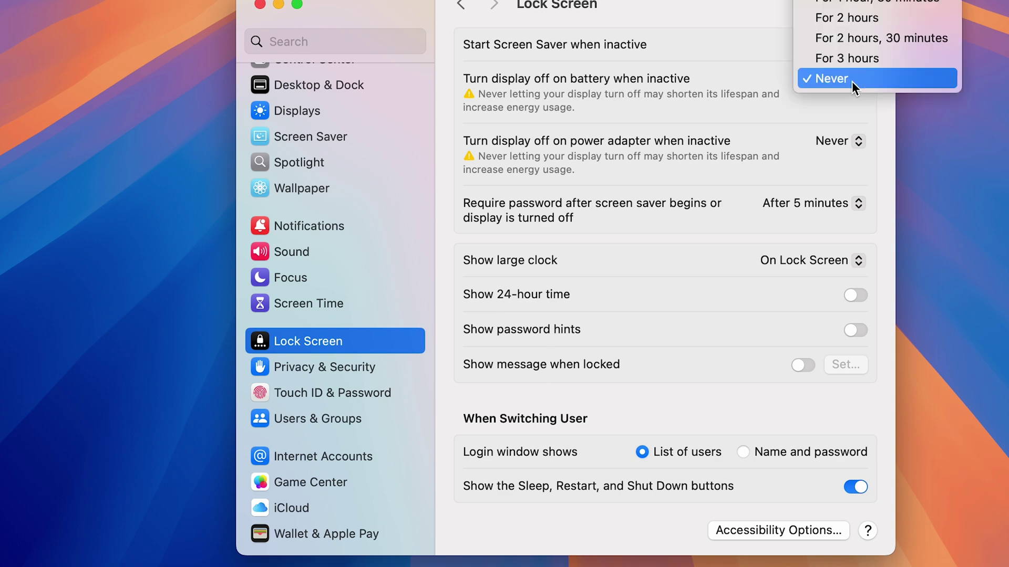
pyautogui.click(724, 8)
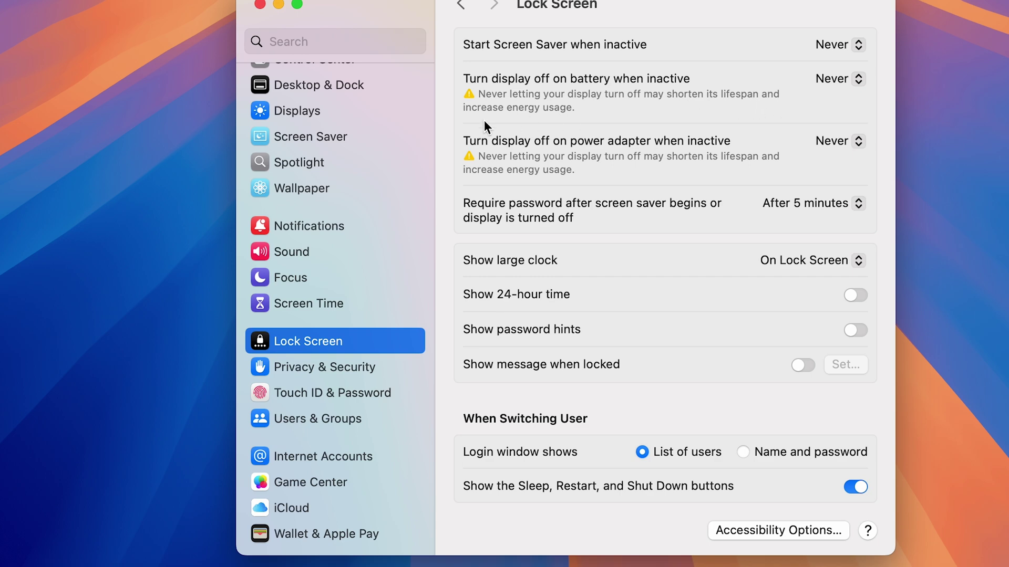
# - Try to set the display to turn off after 5 minutes of inactivity on battery, and quit System Settings
pyautogui.click(853, 80)
pyautogui.scroll(3, 853, 80)
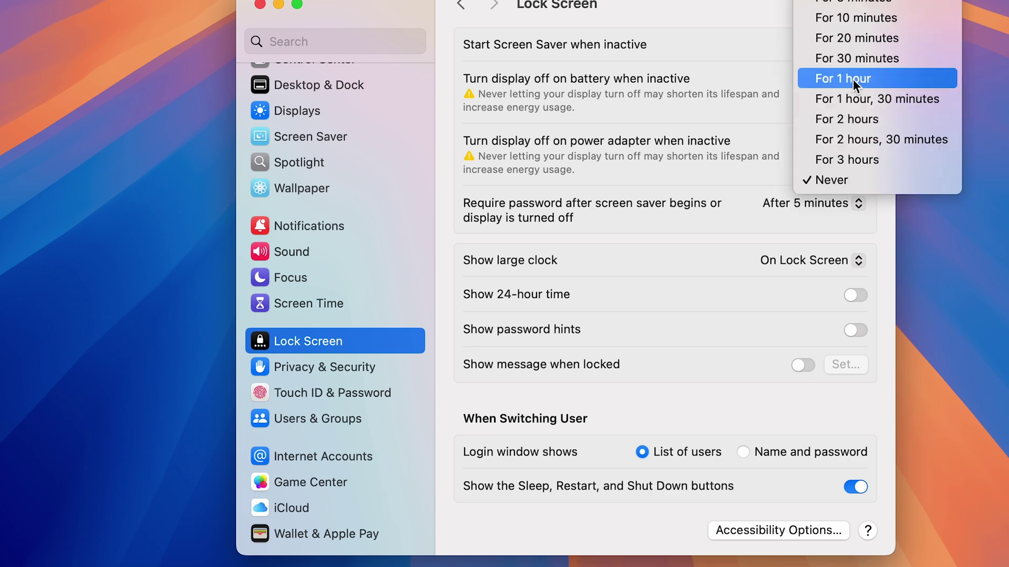
pyautogui.click(857, 7)
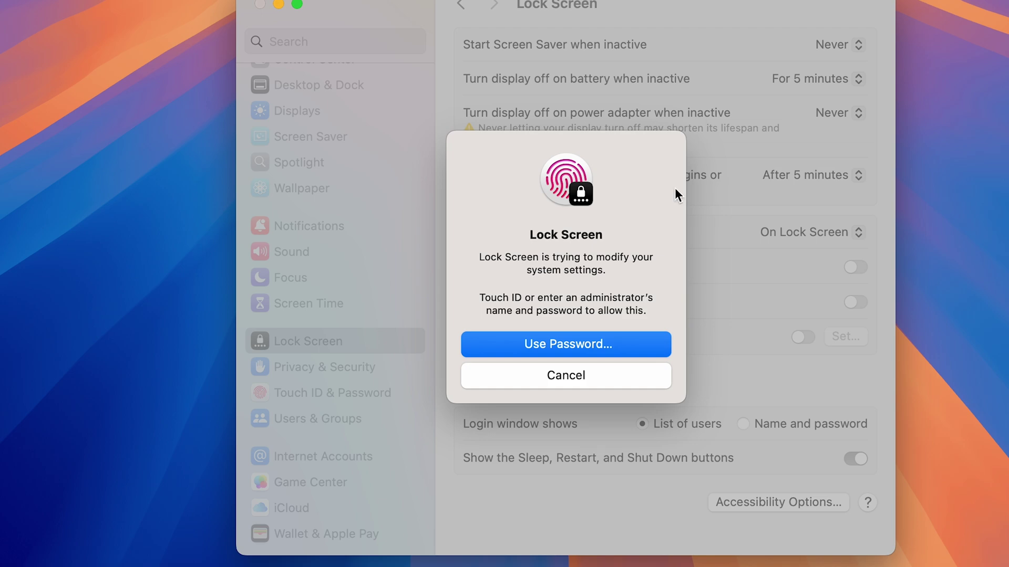
pyautogui.click(581, 376)
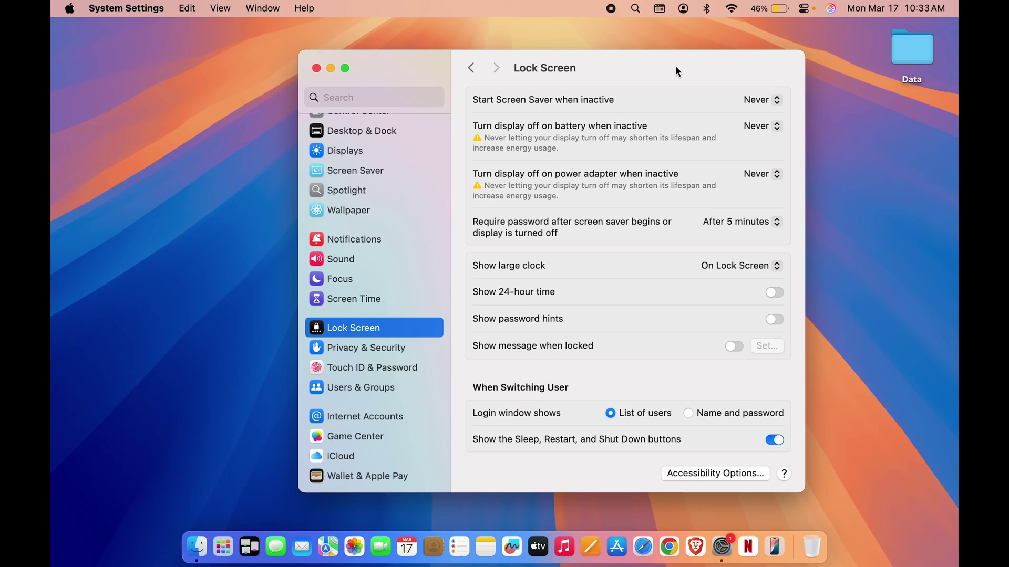
pyautogui.press('super+q')
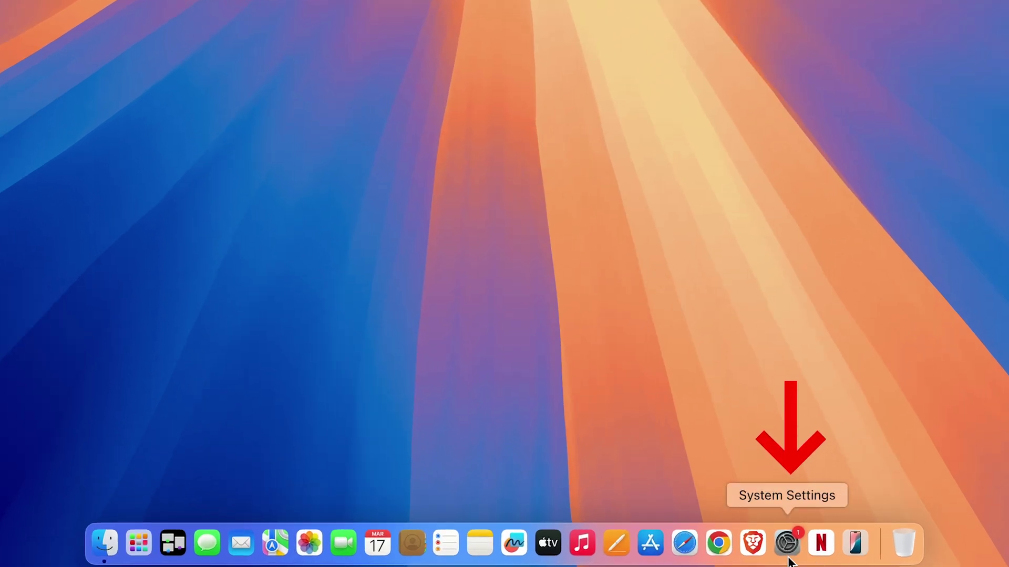
# - Reopen System Settings and show the Keyboard settings
pyautogui.click(788, 560)
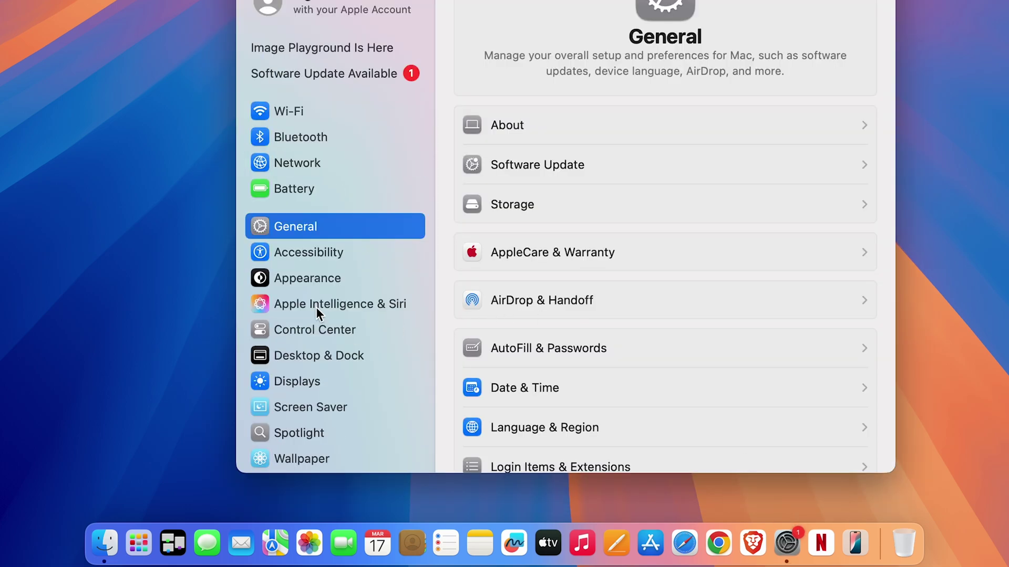
pyautogui.scroll(-10, 316, 307)
pyautogui.click(301, 484)
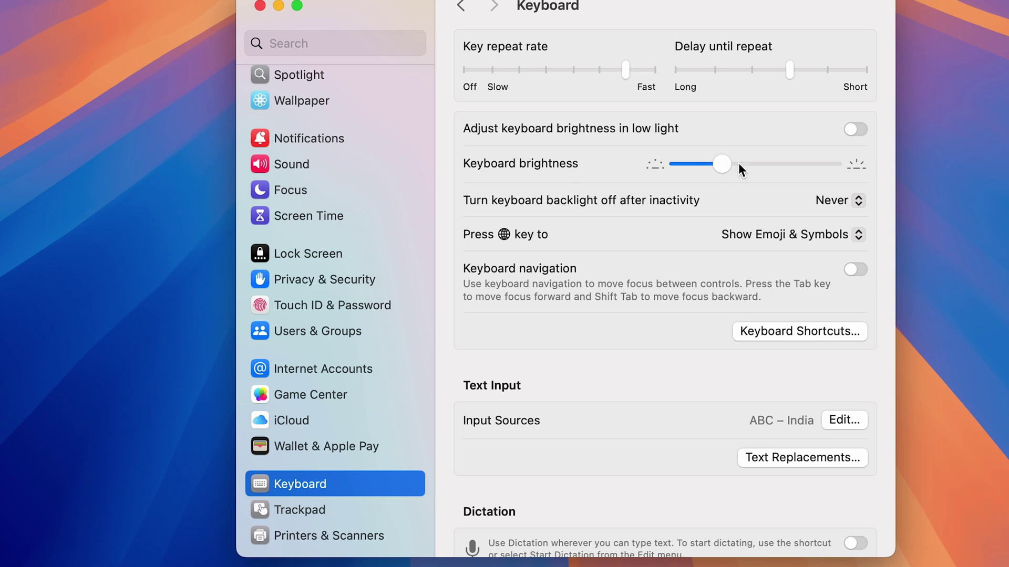
# - Try the keyboard brightness at maximum and set the keyboard backlight to turn off after 10 seconds of inactivity
pyautogui.moveTo(722, 165); pyautogui.dragTo(864, 175)
pyautogui.click(857, 205)
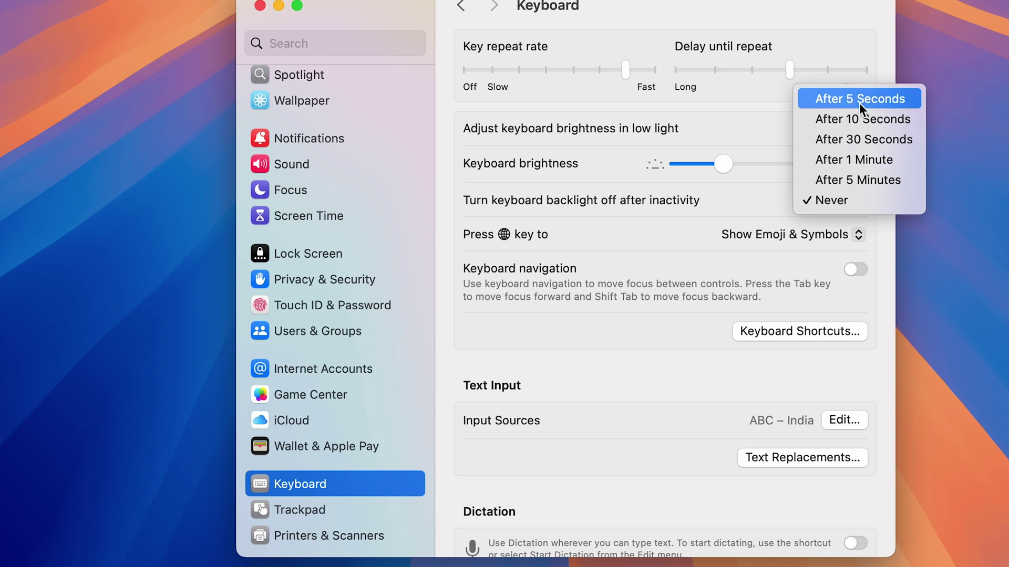
pyautogui.click(856, 118)
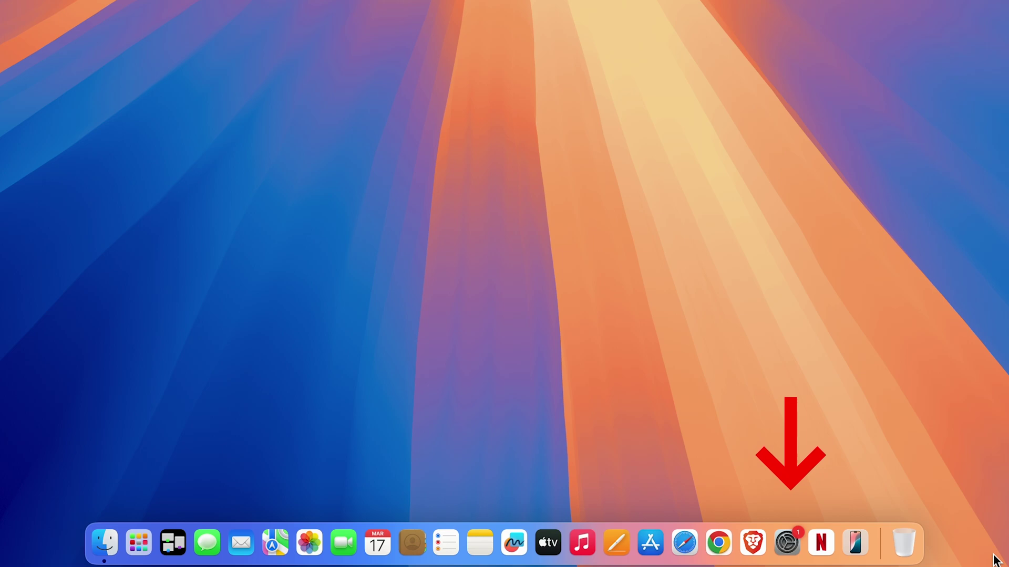
# - Open the Battery settings in System Settings and review the available Low Power Mode choices
pyautogui.click(785, 544)
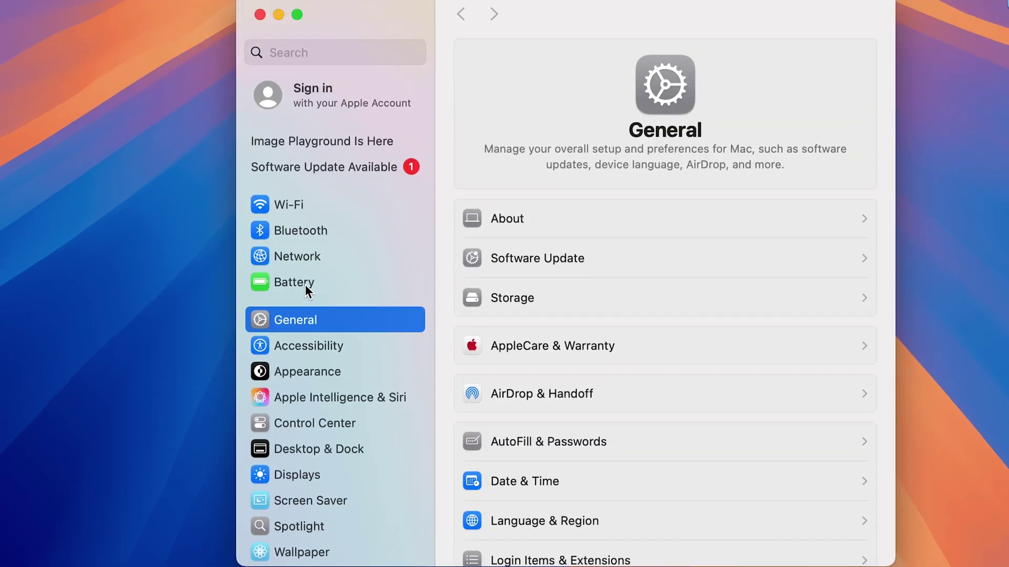
pyautogui.click(304, 284)
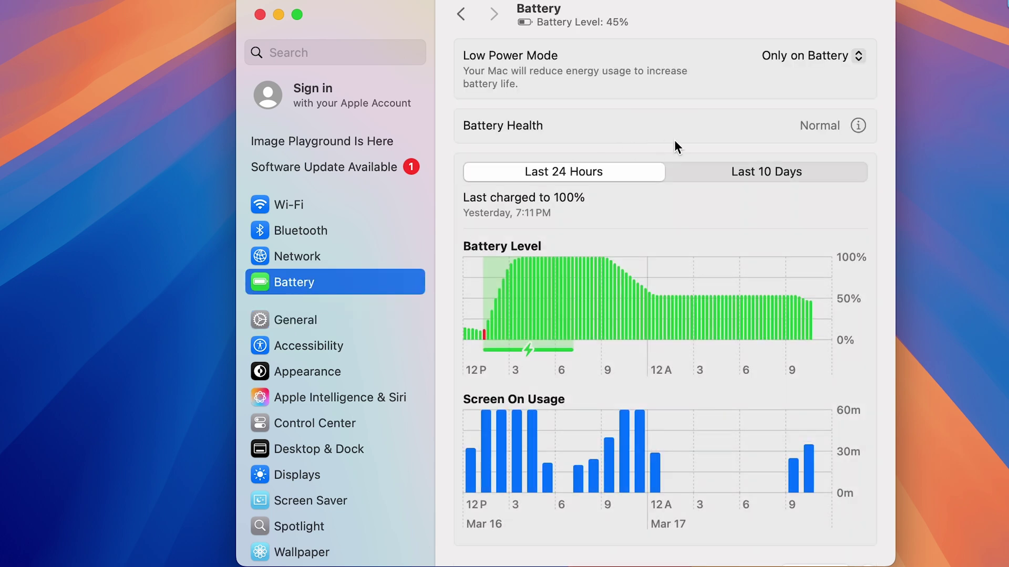
pyautogui.click(814, 58)
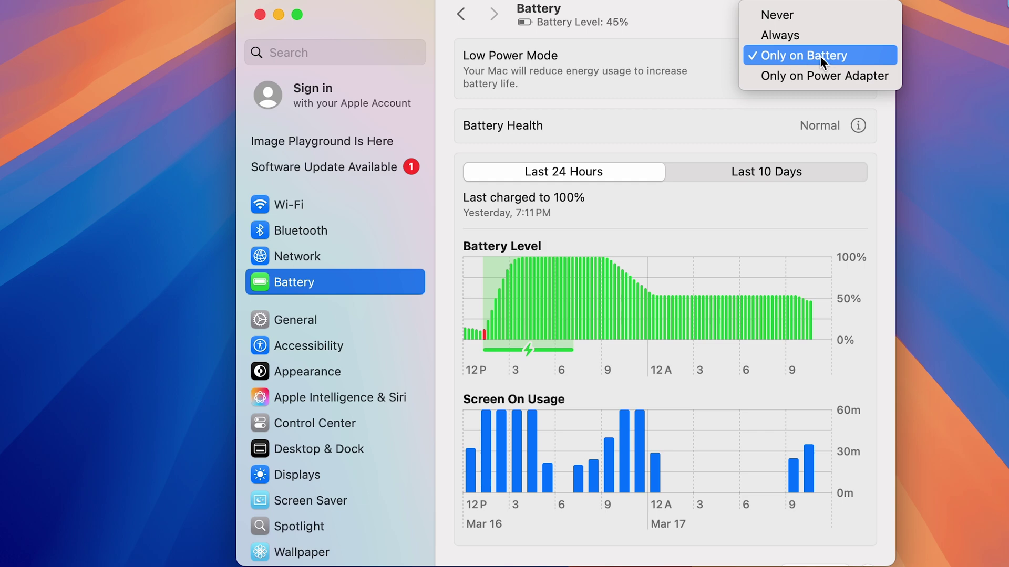
pyautogui.click(698, 14)
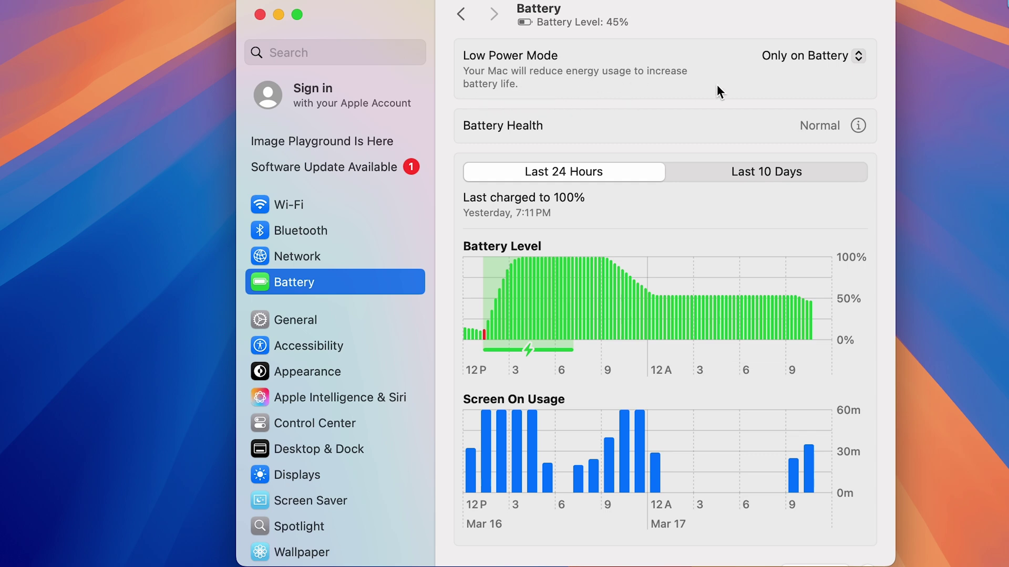
pyautogui.click(815, 56)
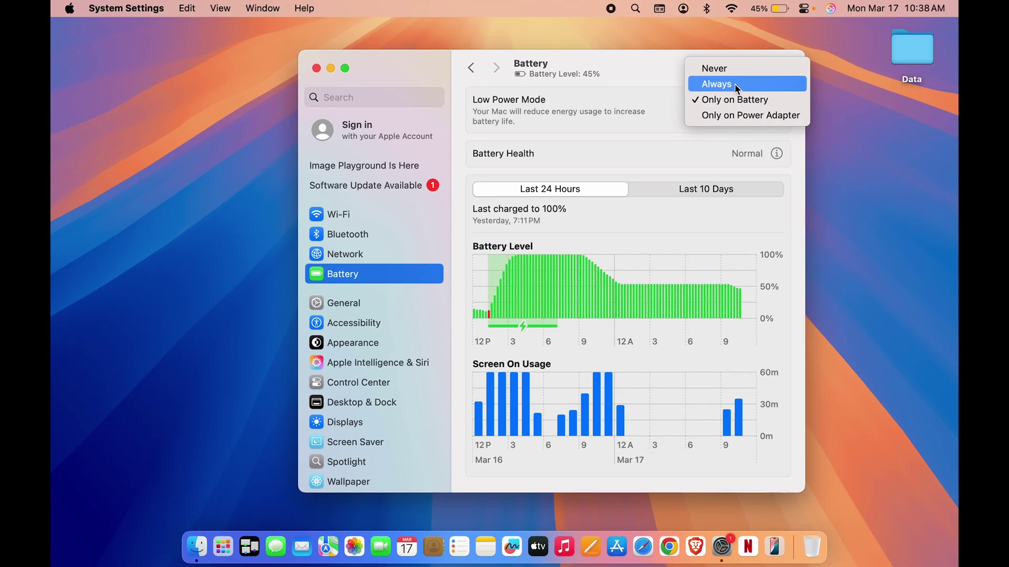
pyautogui.click(651, 74)
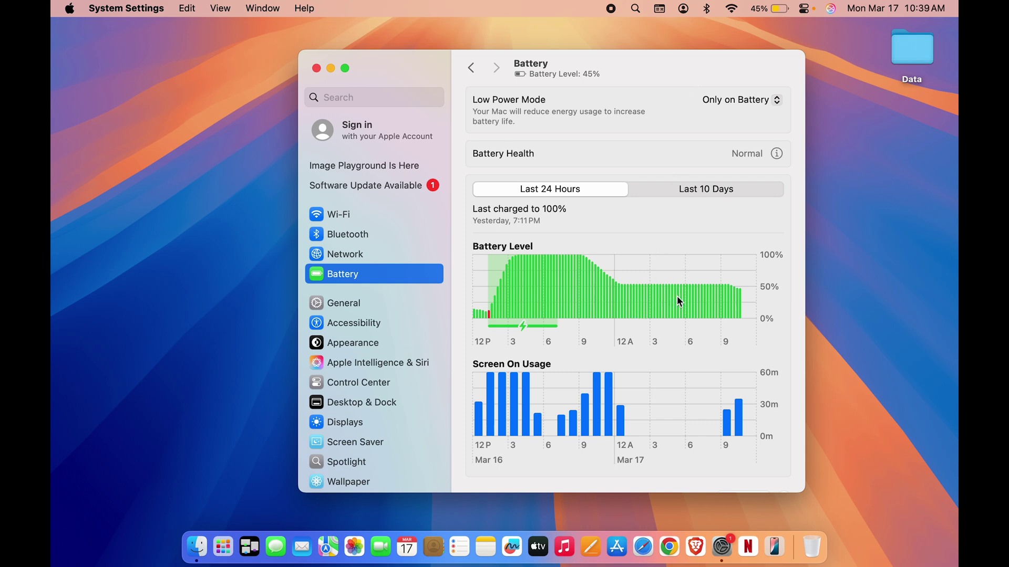
# - Review the additional battery options, such as display dimming and video streaming optimization, and close System Settings
pyautogui.scroll(-5, 677, 300)
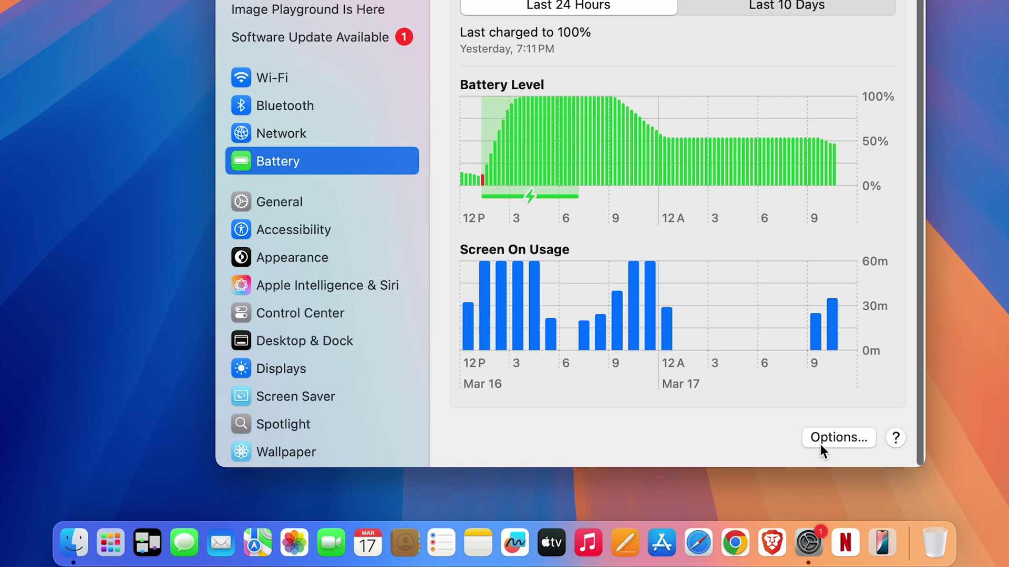
pyautogui.click(851, 440)
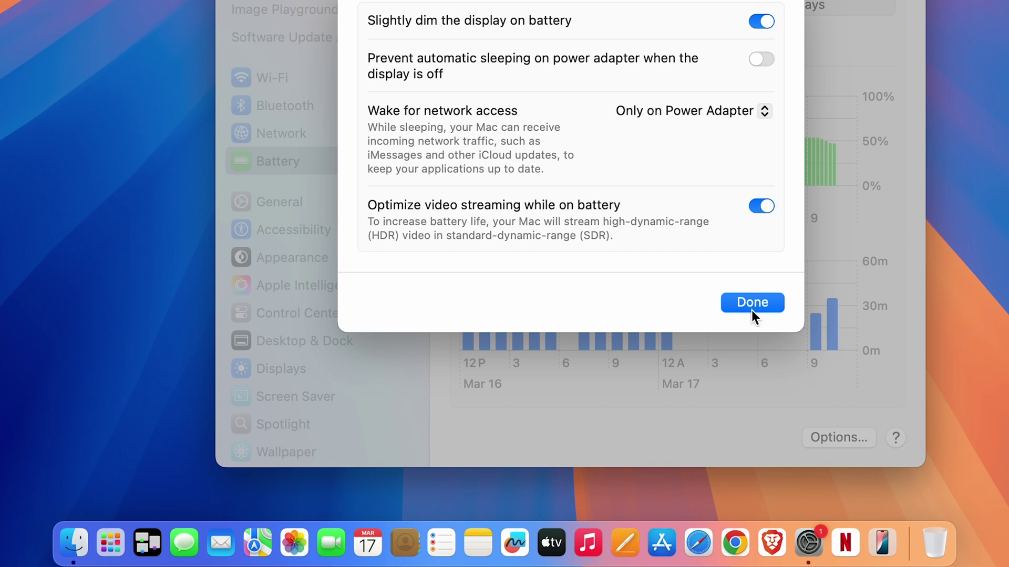
pyautogui.click(764, 304)
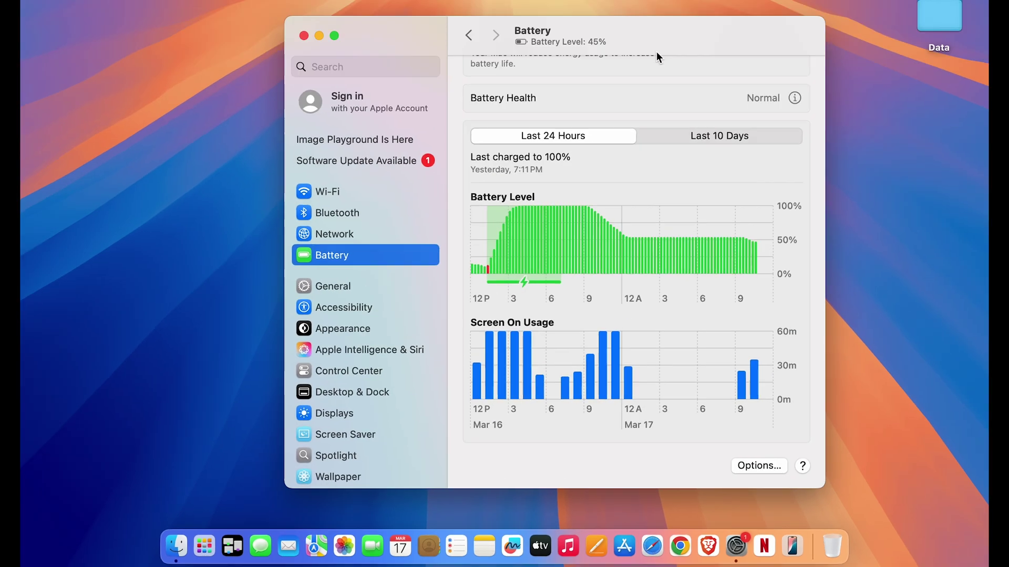
pyautogui.press('super+w')
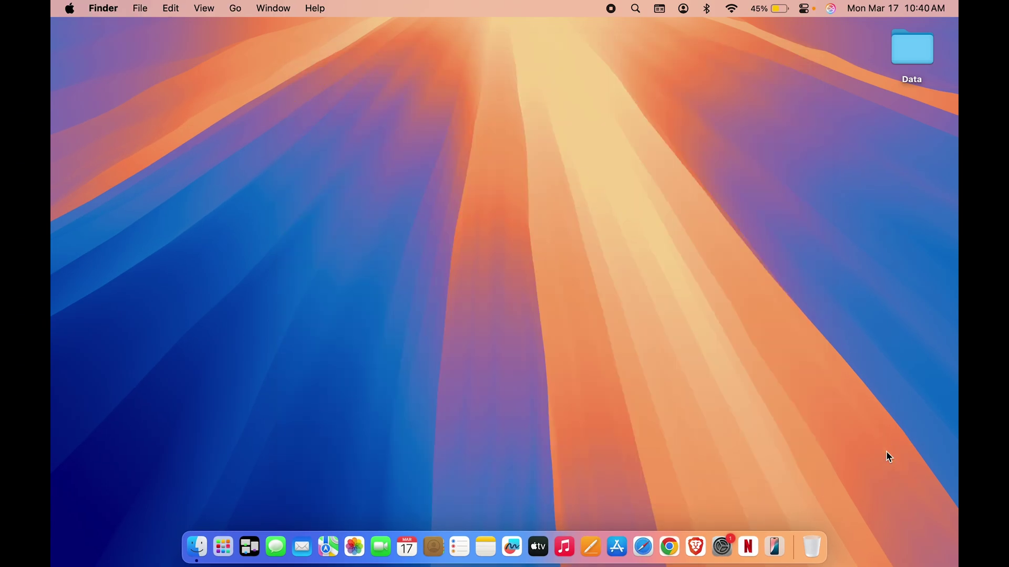